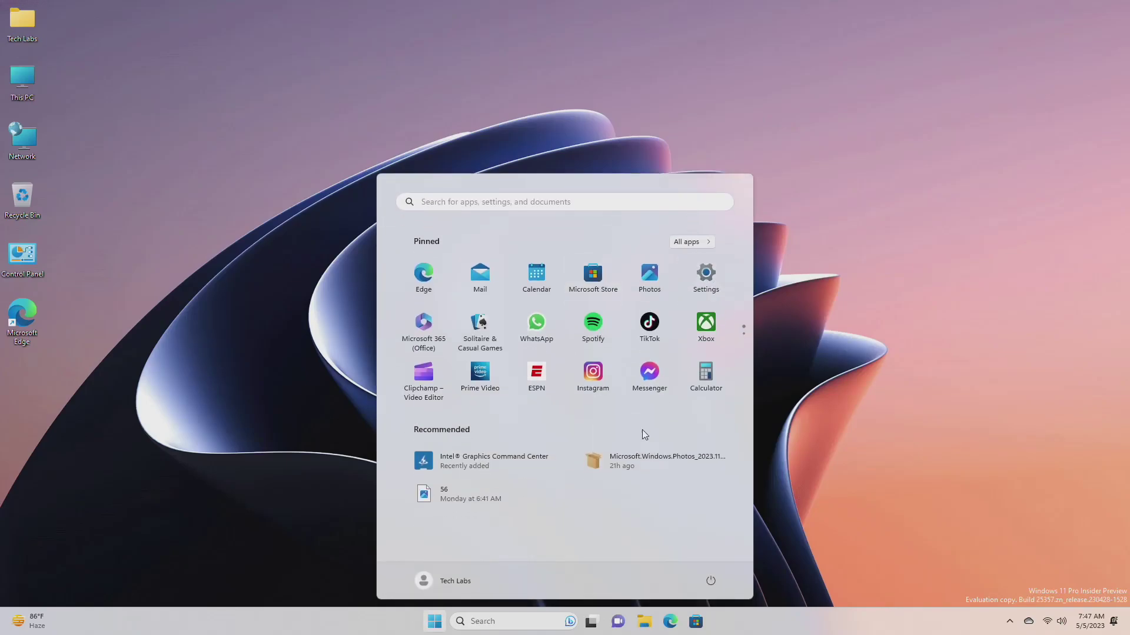
Step: Launch the Settings app from the Start menu's pinned icons
{"action": "left_click", "coordinate": [705, 276]}
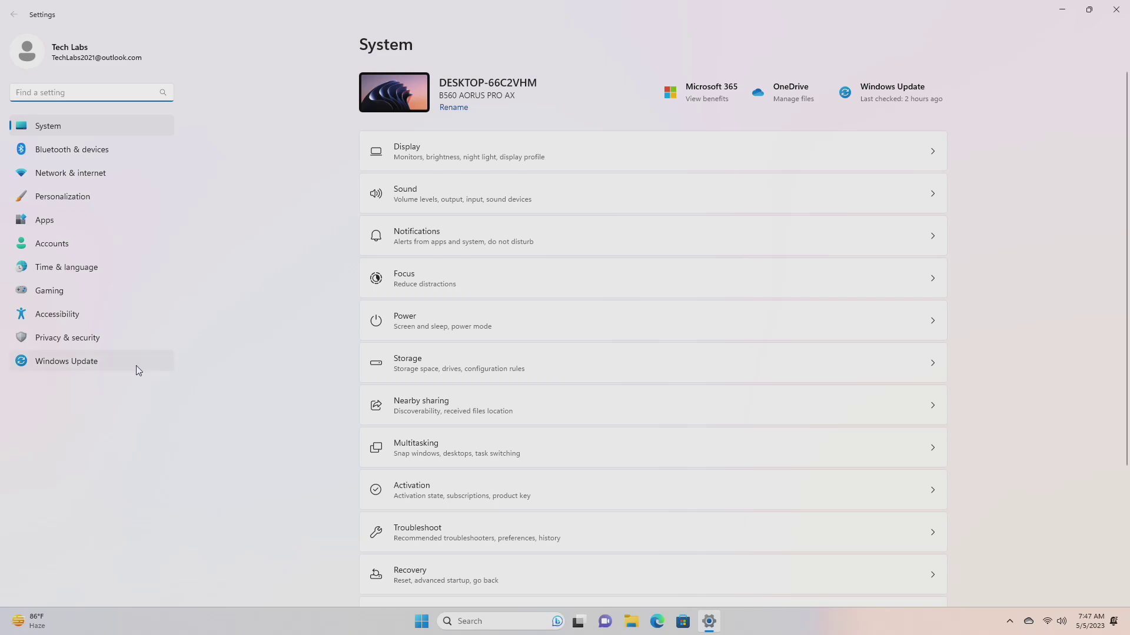
{"action": "scroll", "coordinate": [366, 496], "scroll_direction": "down", "scroll_amount": 2}
{"action": "scroll", "coordinate": [436, 595], "scroll_direction": "down", "scroll_amount": 2}
Step: Show the System About page listing Windows 11 Pro 22H2, OS build 25357.1
{"action": "left_click", "coordinate": [431, 573]}
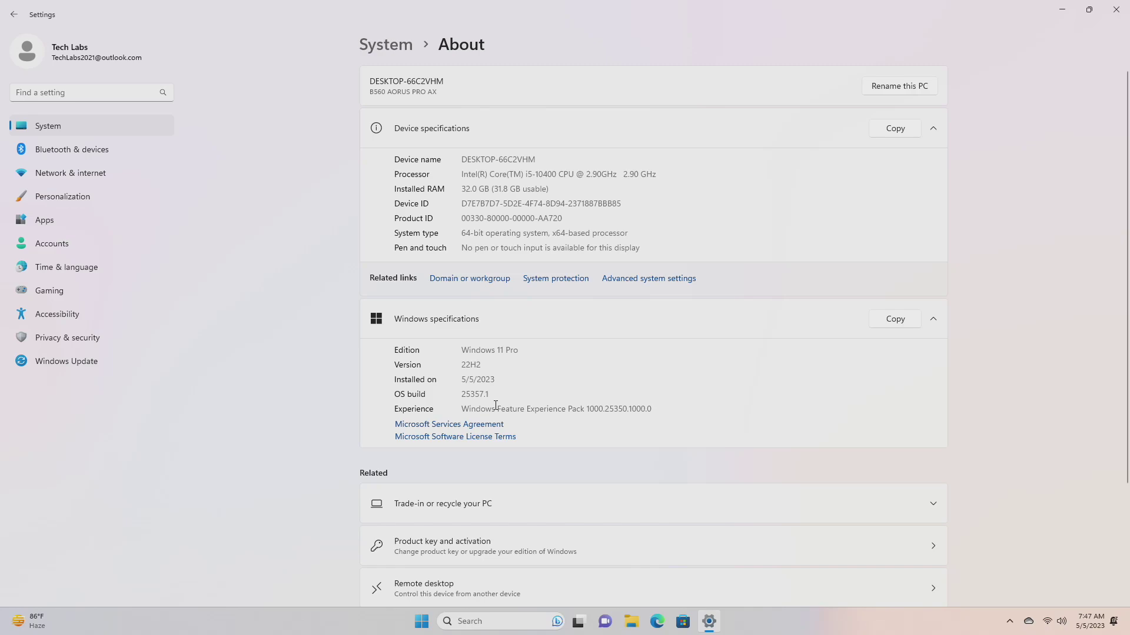
Step: Close the Settings window to return to the empty desktop
{"action": "left_click", "coordinate": [1116, 9]}
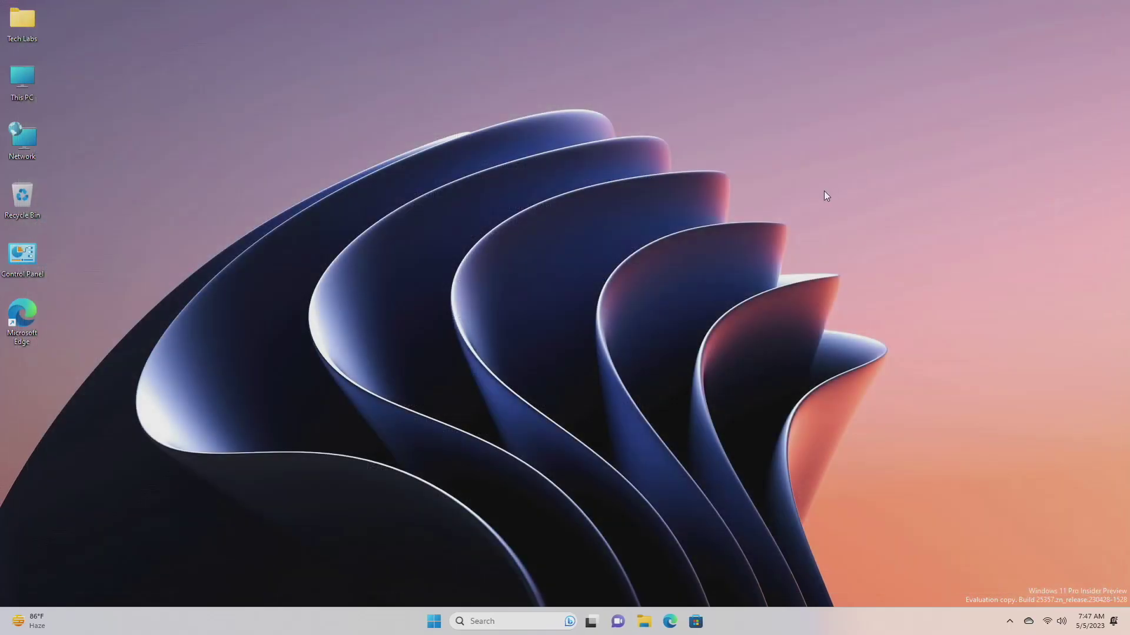